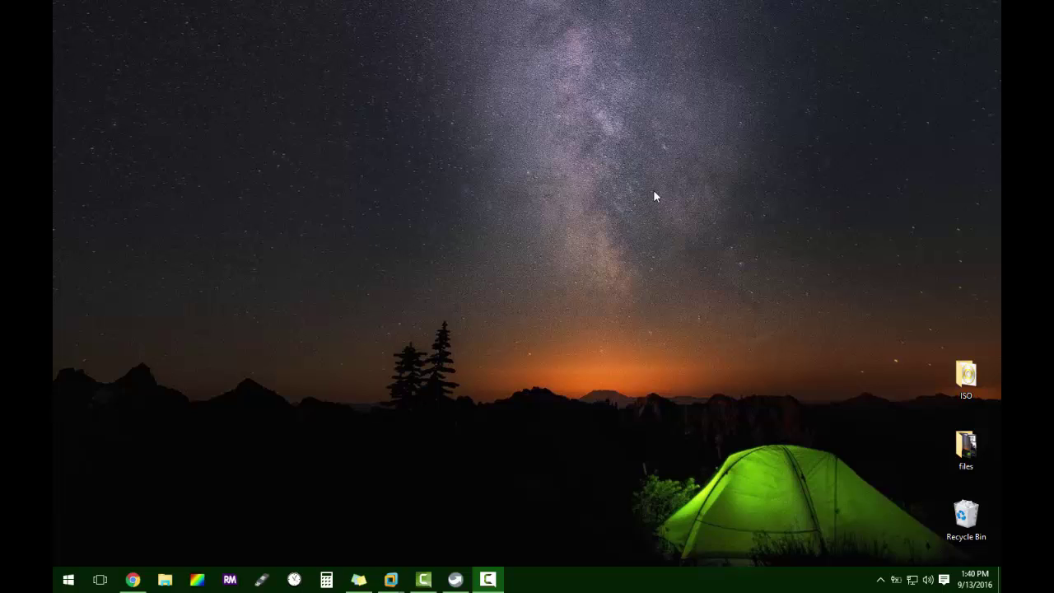
# - Bring up the PortableApps.com menu with its list of portable apps
pyautogui.click(455, 579)
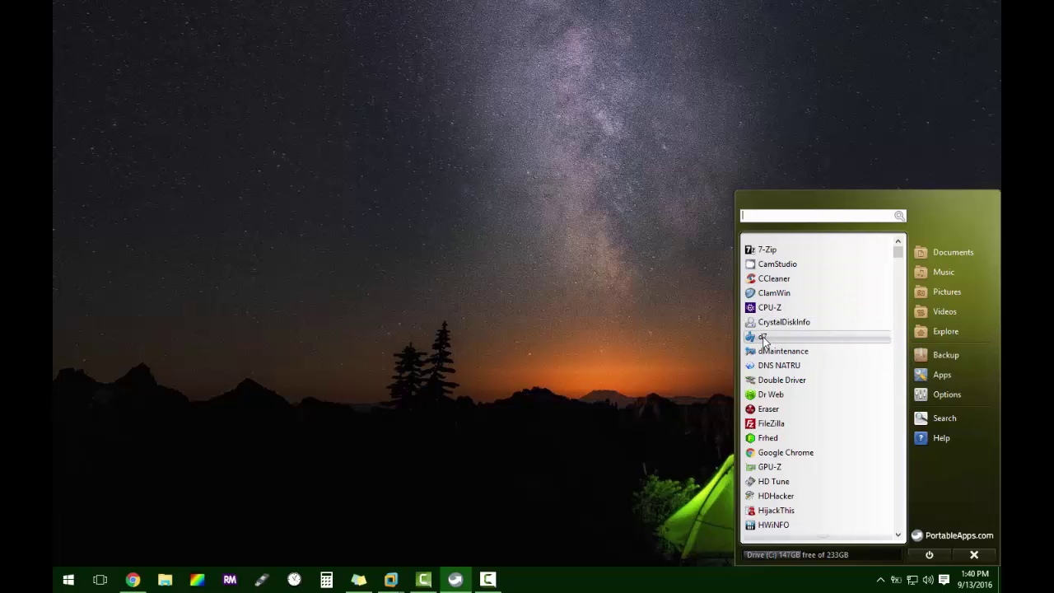
# - Launch d7 from the portable apps list and let it load on System Info
pyautogui.click(758, 339)
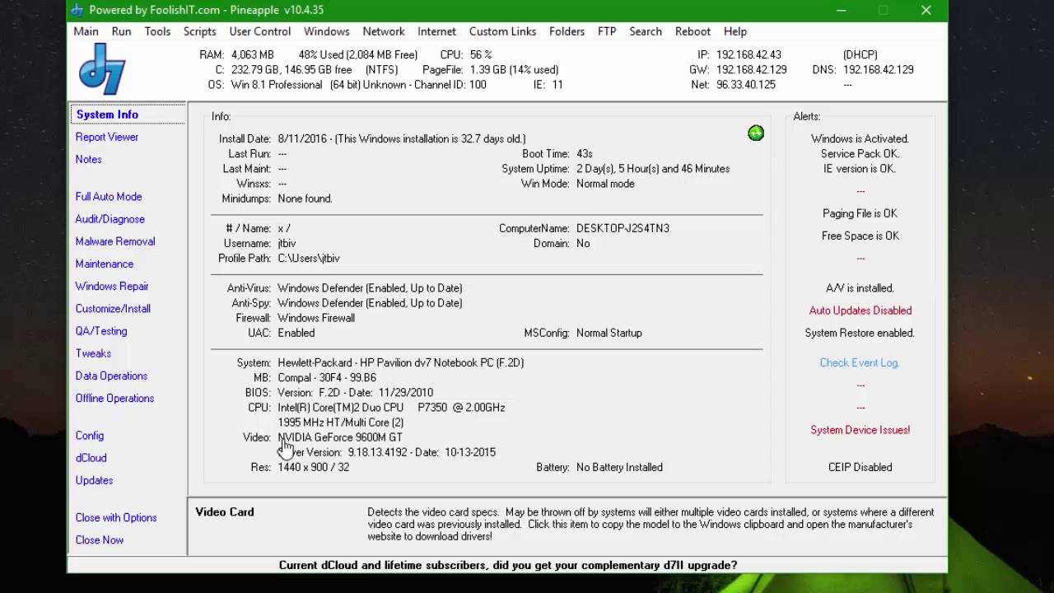
pyautogui.click(115, 203)
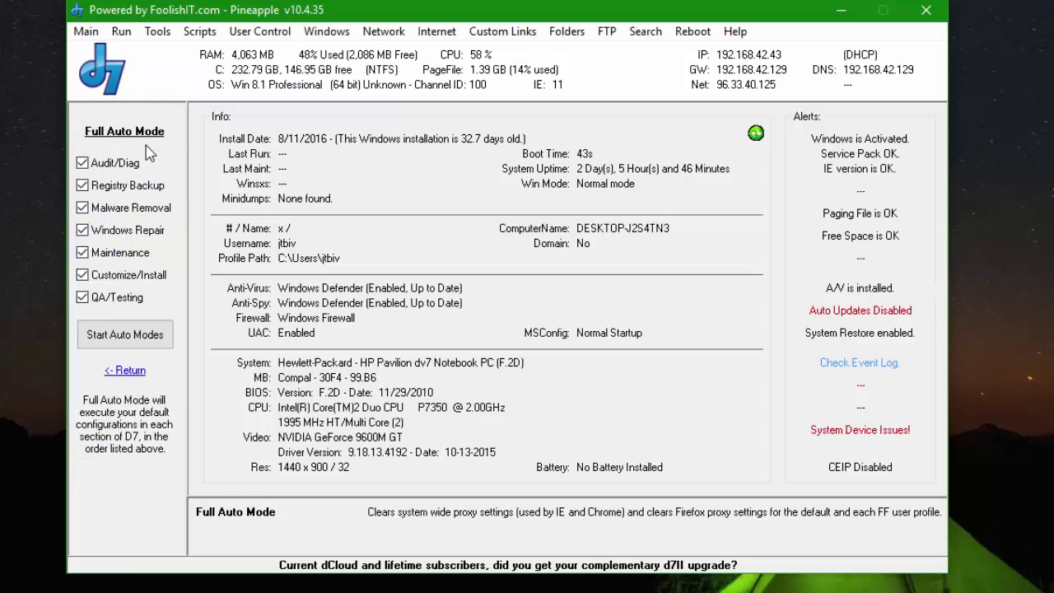
pyautogui.click(126, 373)
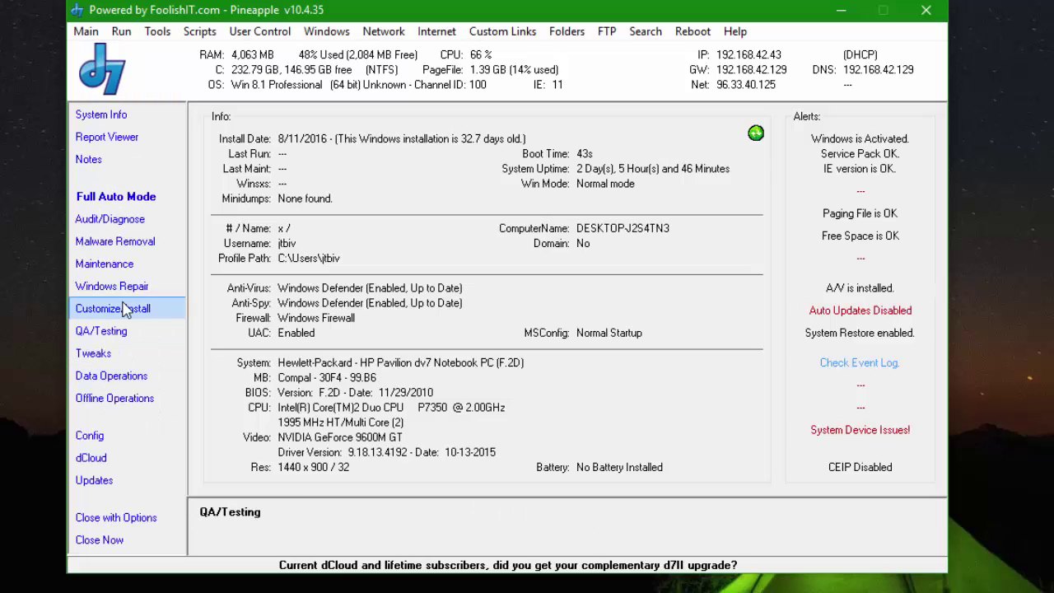
pyautogui.click(112, 203)
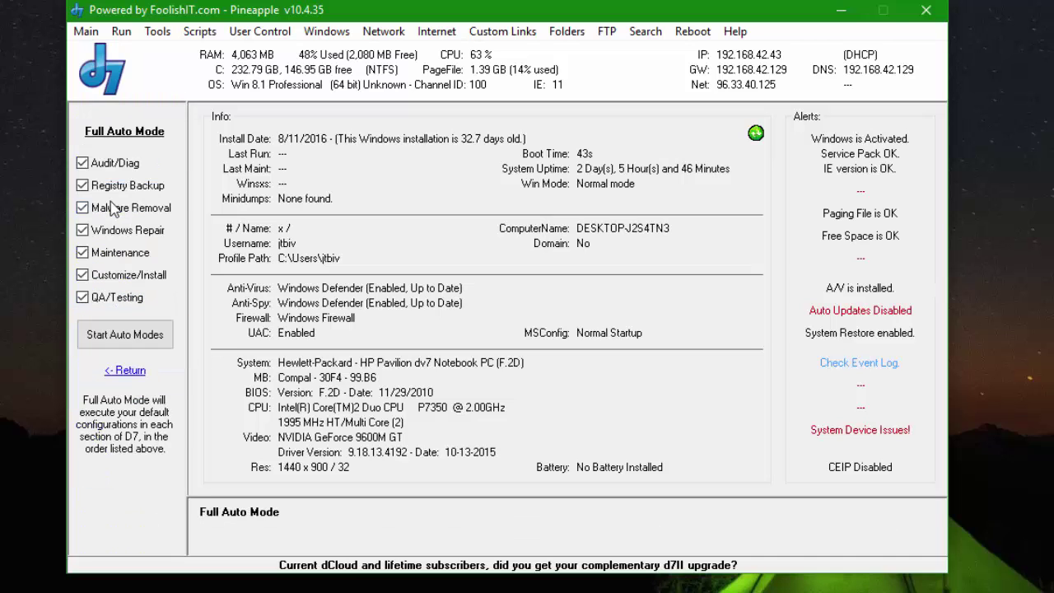
pyautogui.click(125, 372)
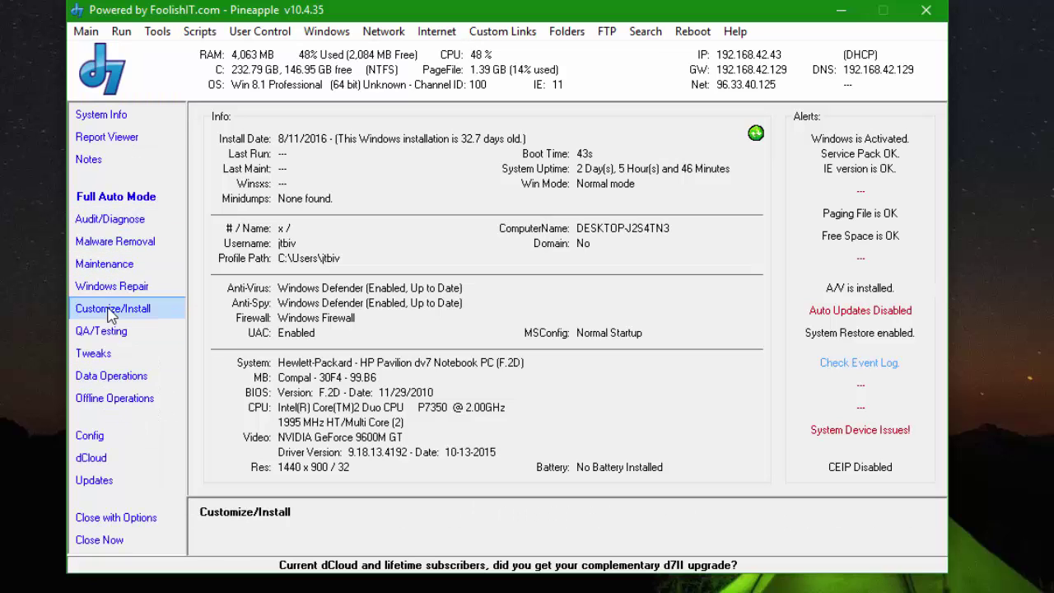
# - Show the Audit/Diagnose page with report options and custom apps like CrystalDiskInfo and Speccy
pyautogui.click(113, 226)
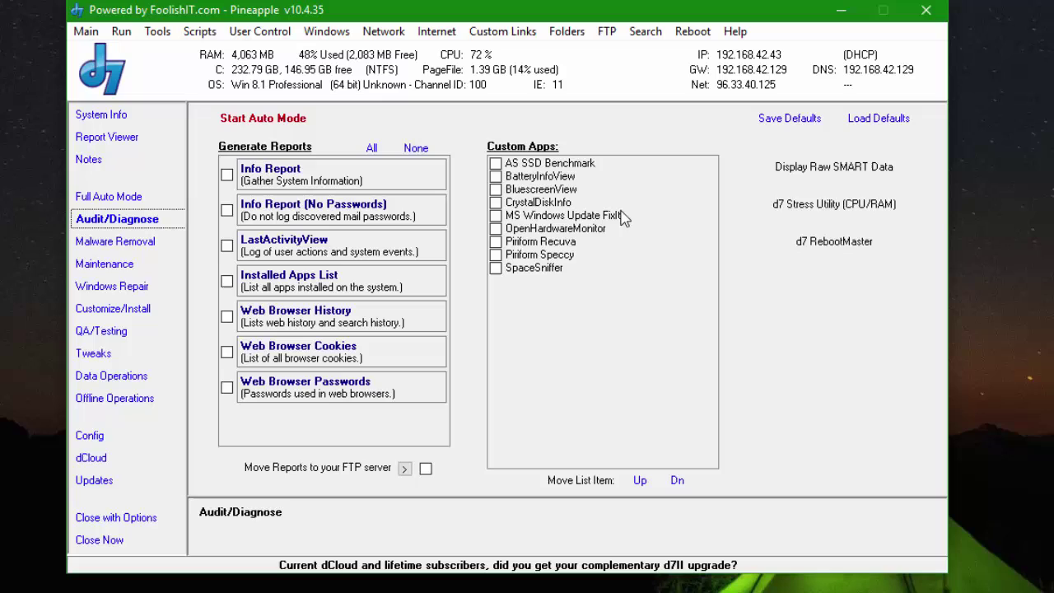
pyautogui.click(794, 210)
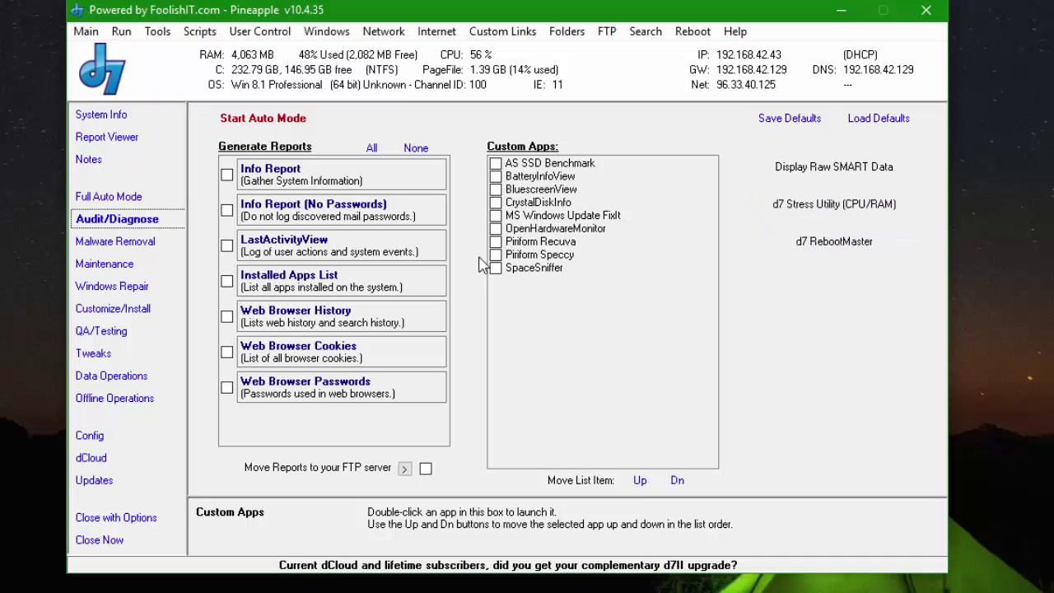
# - Show the Malware Removal page with AdwCleaner, Malwarebytes and post-removal repairs
pyautogui.click(143, 250)
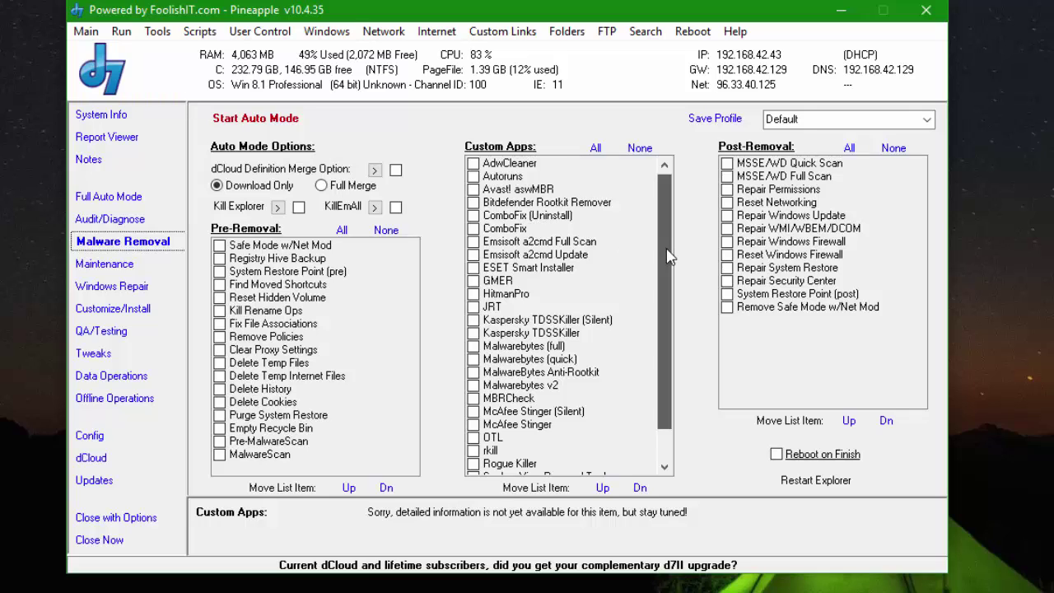
# - Scroll the Malware Removal custom apps list down to VipreRescueScanner
pyautogui.moveTo(671, 257); pyautogui.dragTo(671, 303)
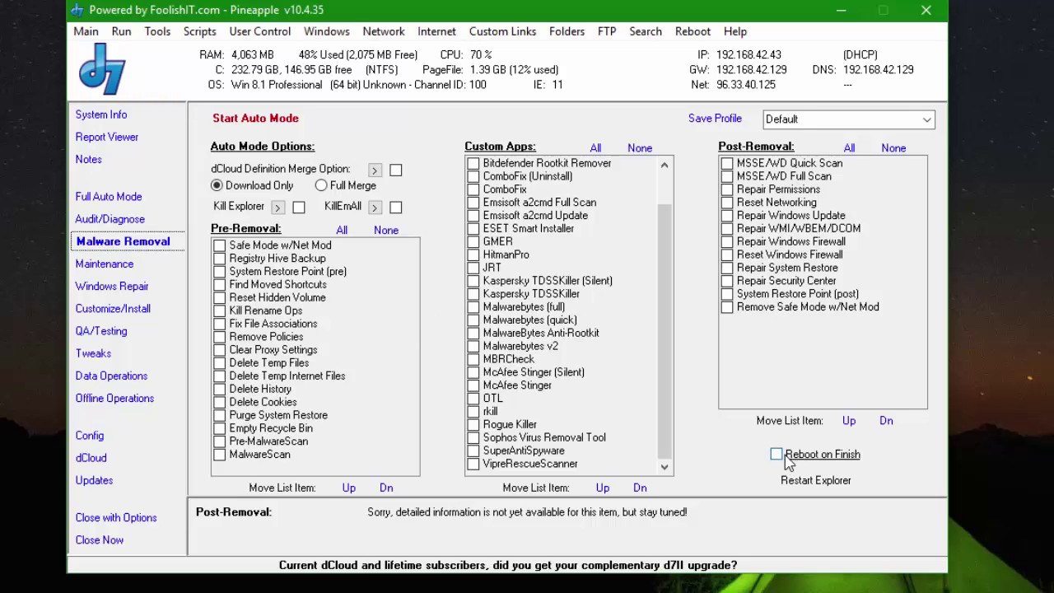
# - Show the Maintenance page with temp files, cookies and CleanMgr cleanup tasks
pyautogui.click(115, 268)
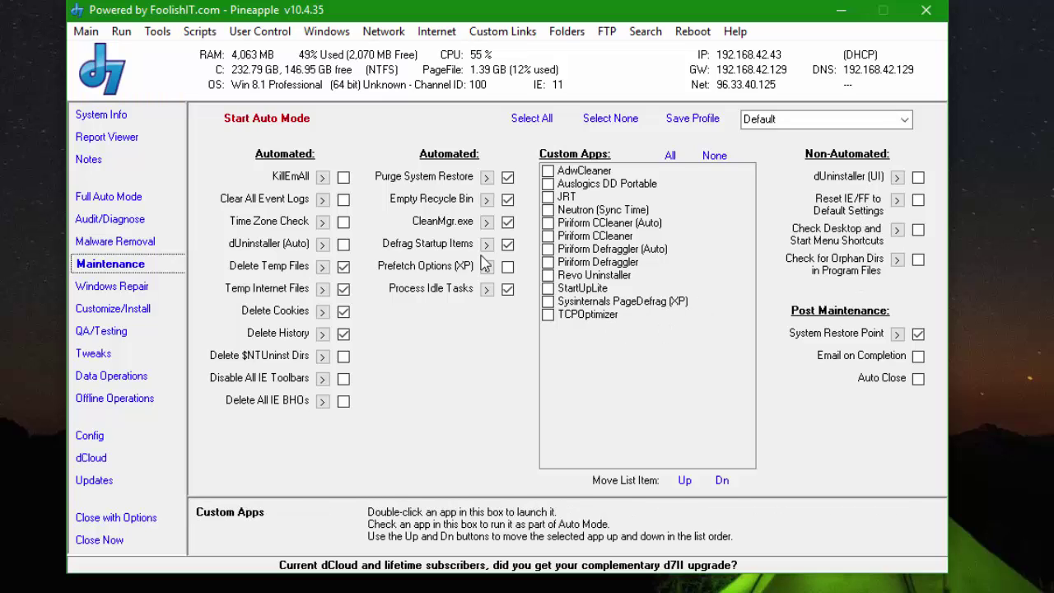
# - Pass through Windows Repair to the Customize/Install page with branding, DNS, installers and Windows Update
pyautogui.click(129, 286)
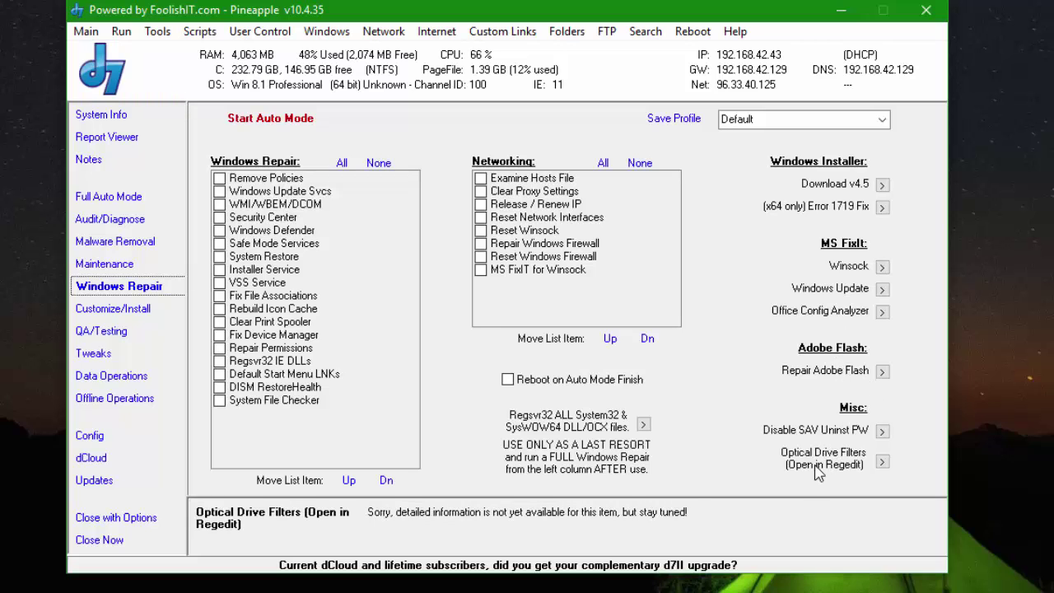
pyautogui.click(130, 314)
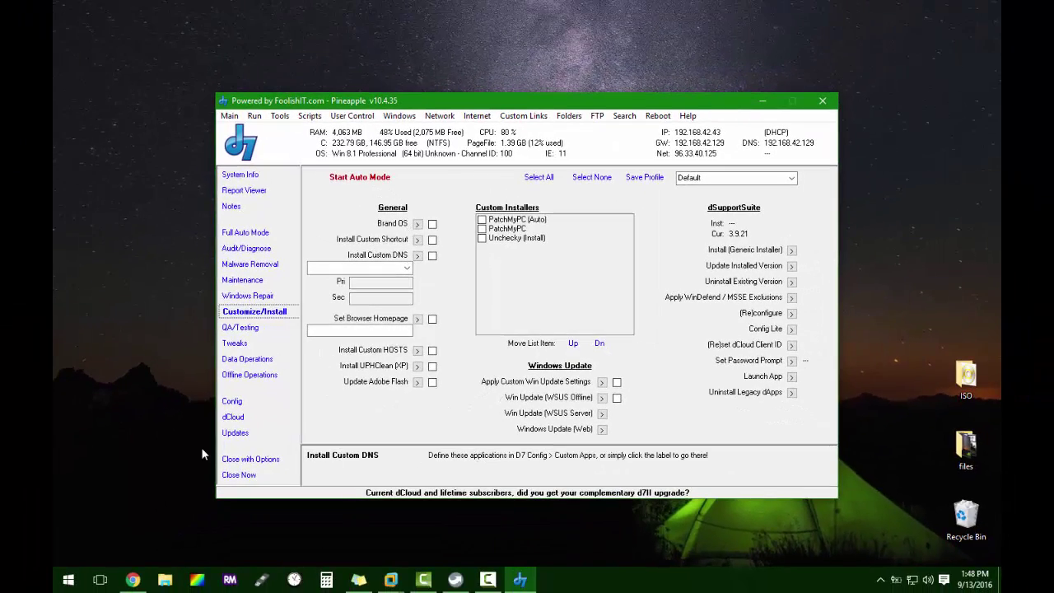
# - View This PC's system properties via Start menu search, then close that window
pyautogui.click(68, 579)
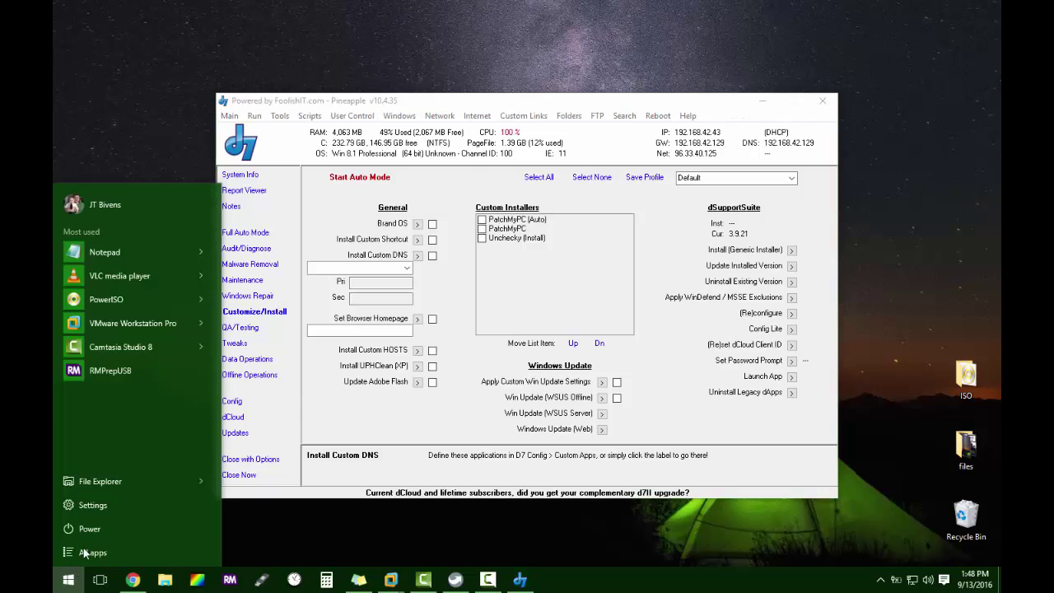
pyautogui.write('this')
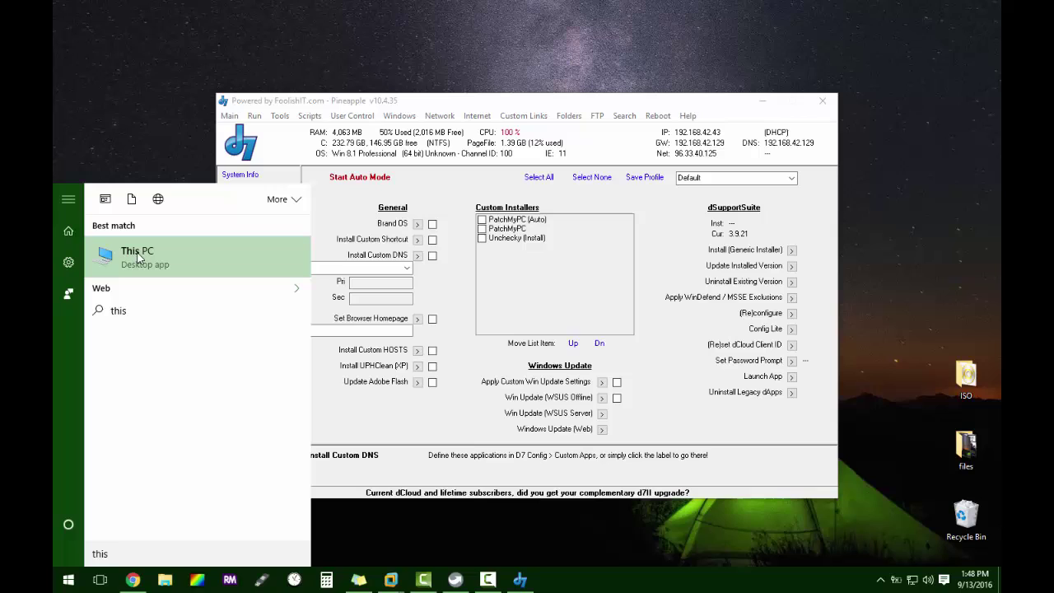
pyautogui.rightClick(140, 260)
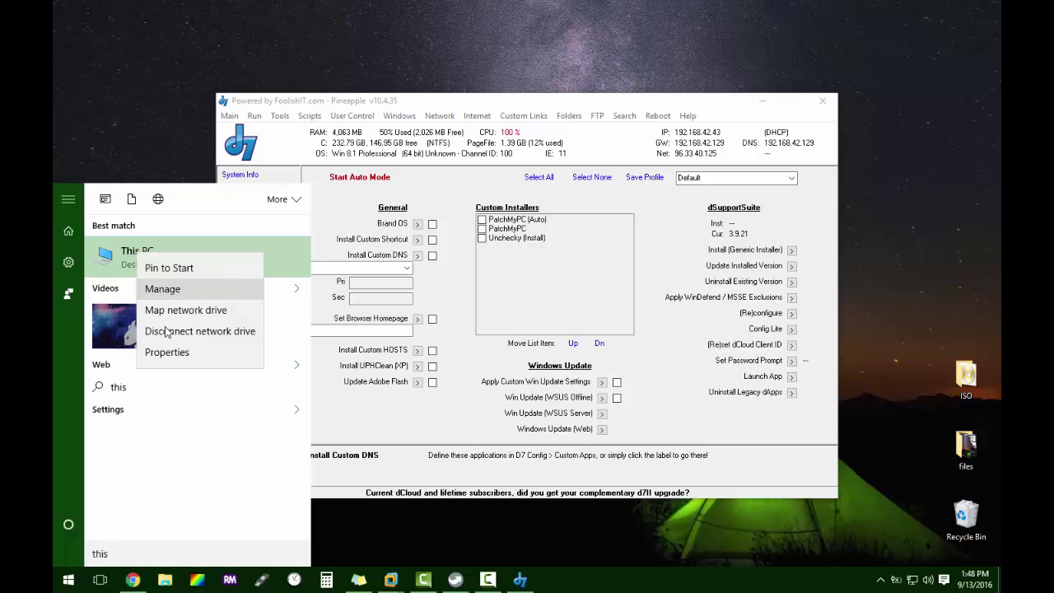
pyautogui.click(165, 354)
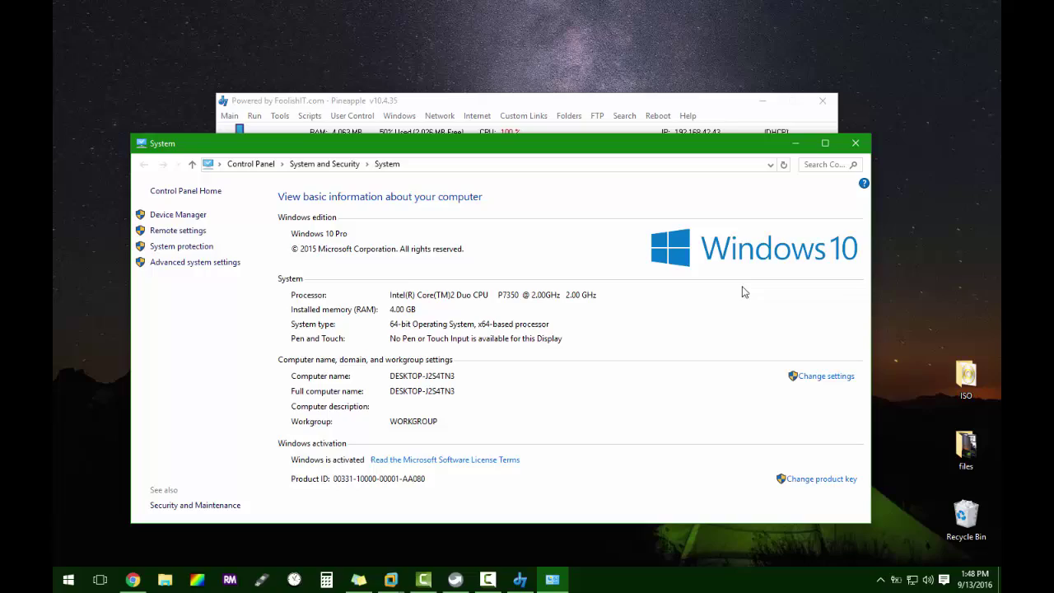
pyautogui.click(855, 143)
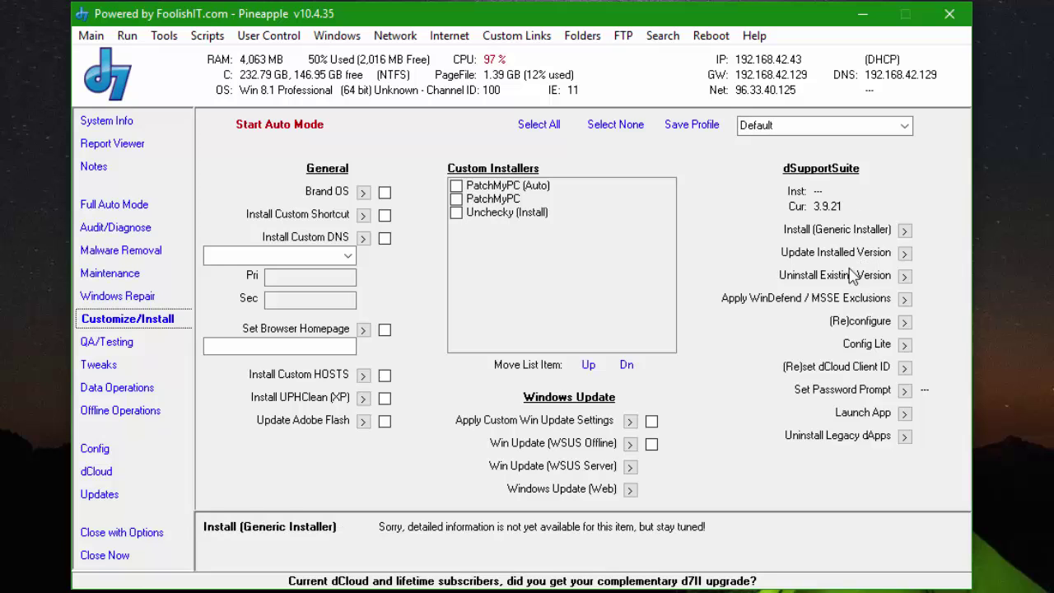
# - Show the QA/Testing page with stress, internet speed, browser, audio/video and file tests
pyautogui.click(122, 350)
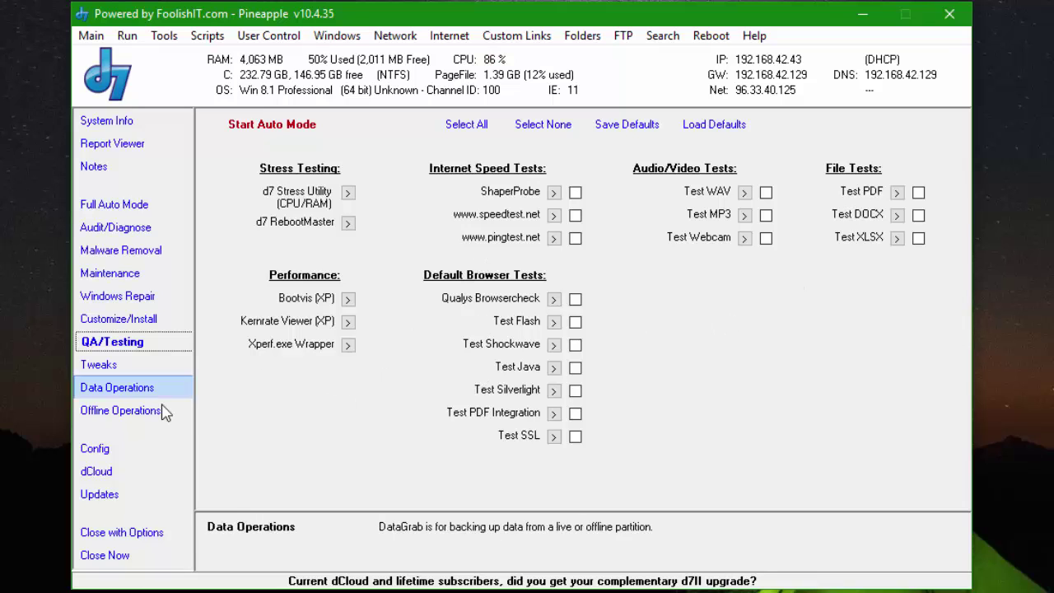
# - View the Tweaks page, then the DataGrab backup of both profiles from C: to C:\ClientData
pyautogui.click(118, 371)
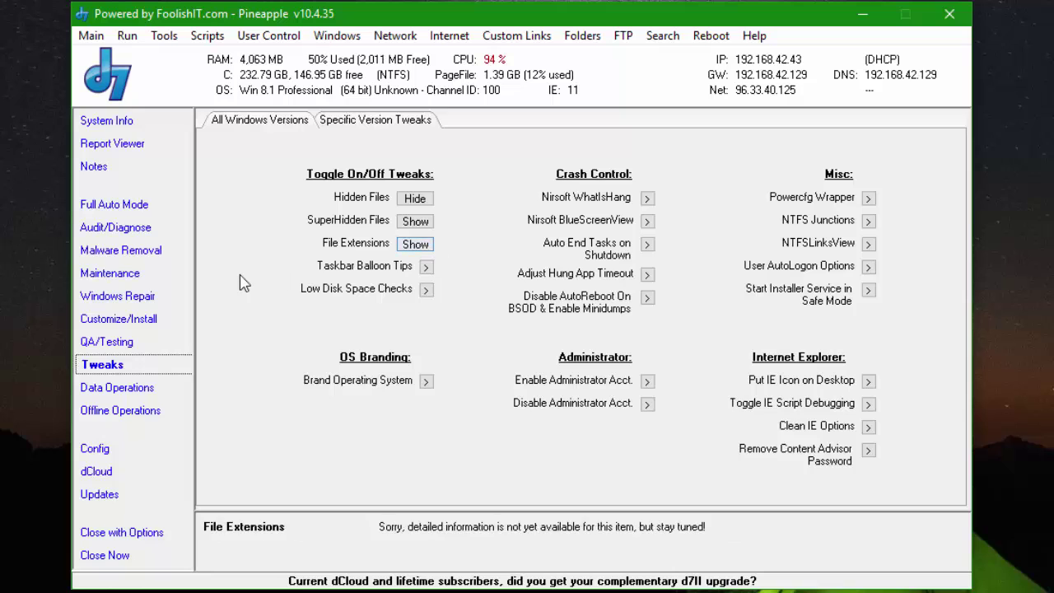
pyautogui.click(124, 392)
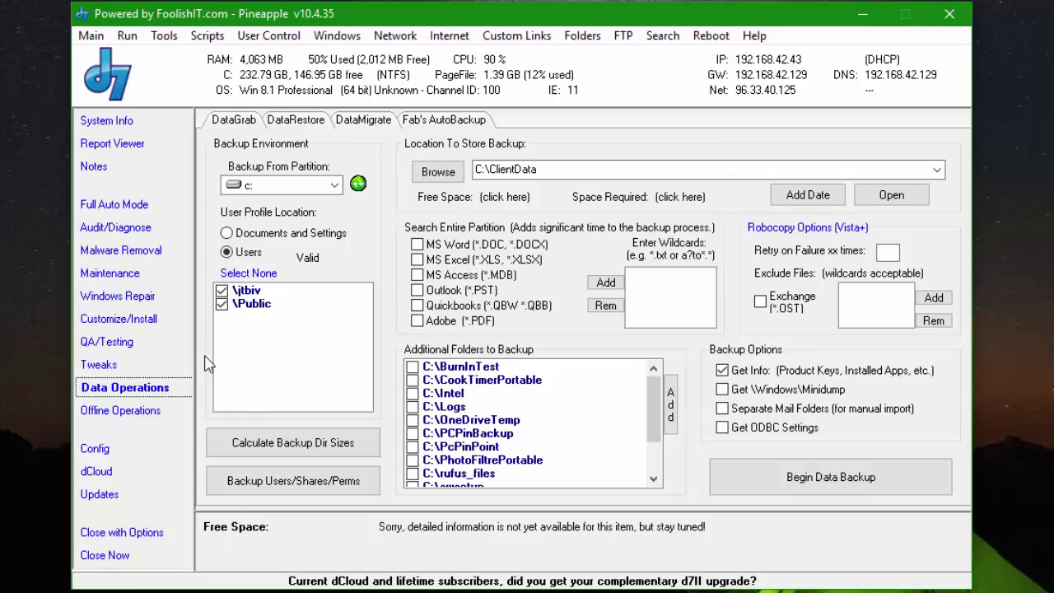
# - Show d7's Offline Operations page for partition C: with its malware removal and repair tools
pyautogui.click(123, 413)
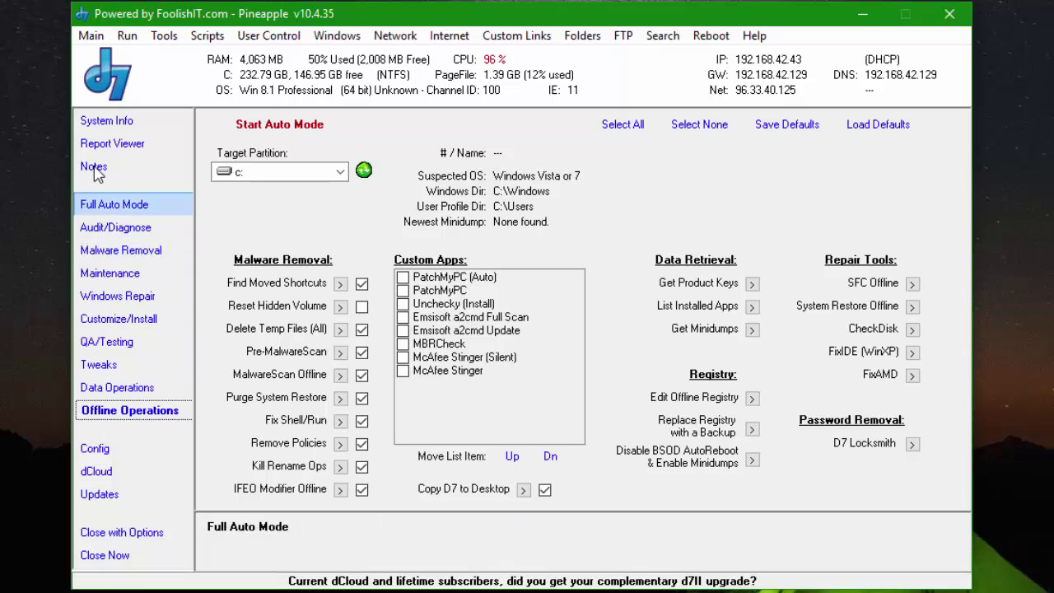
# - Switch to the Full Auto Mode options, then open the Custom Links menu
pyautogui.click(110, 208)
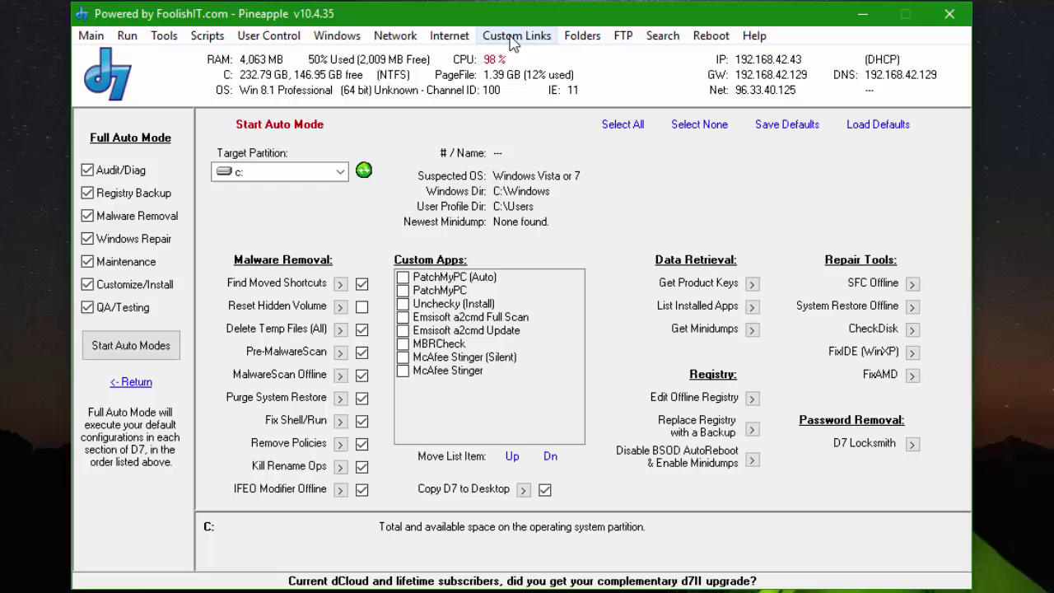
pyautogui.click(485, 37)
pyautogui.moveTo(91, 35)
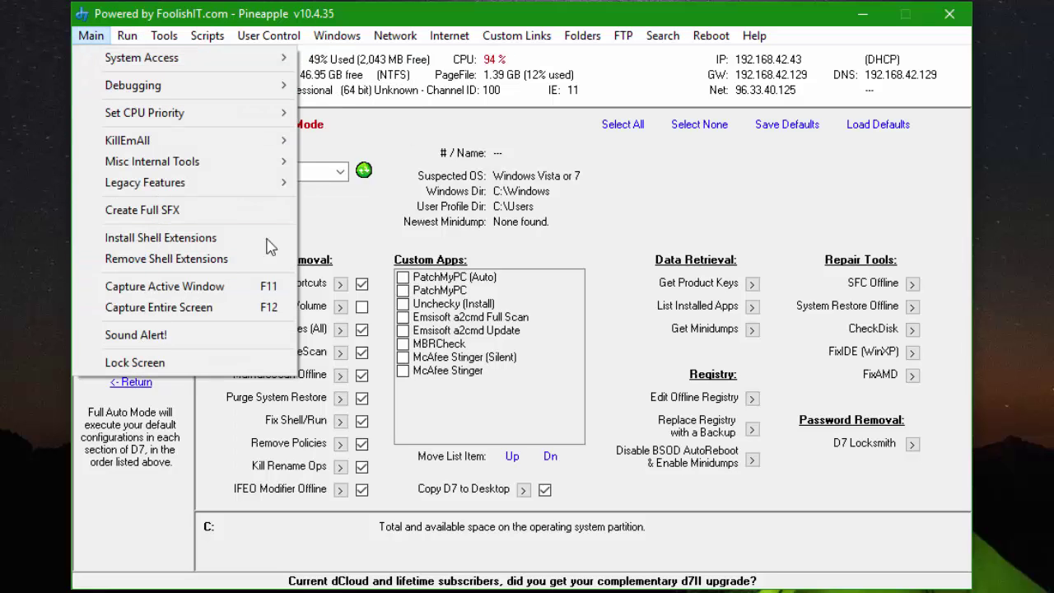
# - Dismiss the Main menu and scroll down through the PortableApps launcher's tool list
pyautogui.click(366, 226)
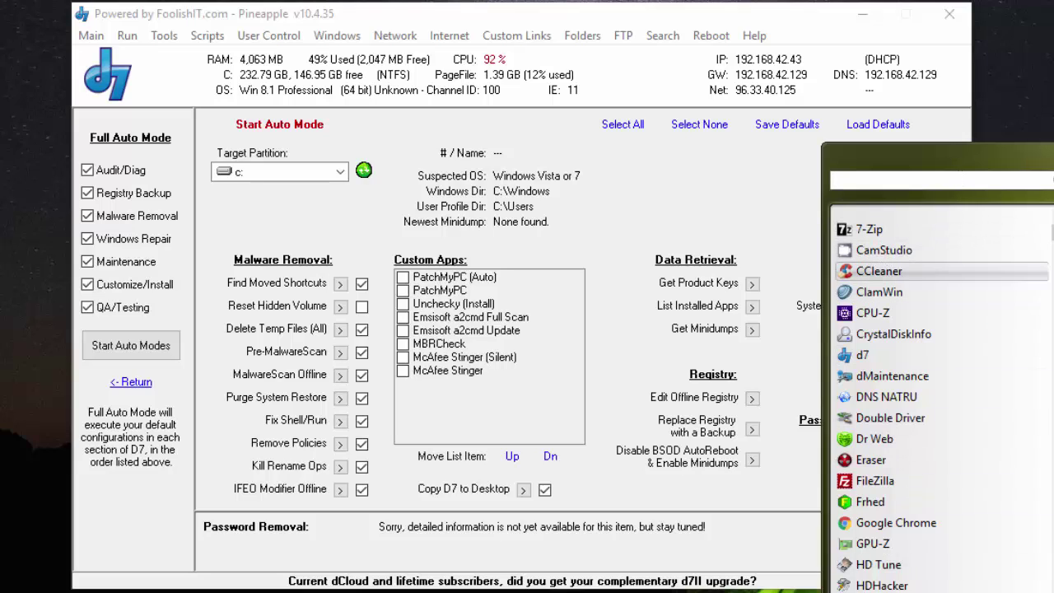
pyautogui.scroll(-1, 938, 403)
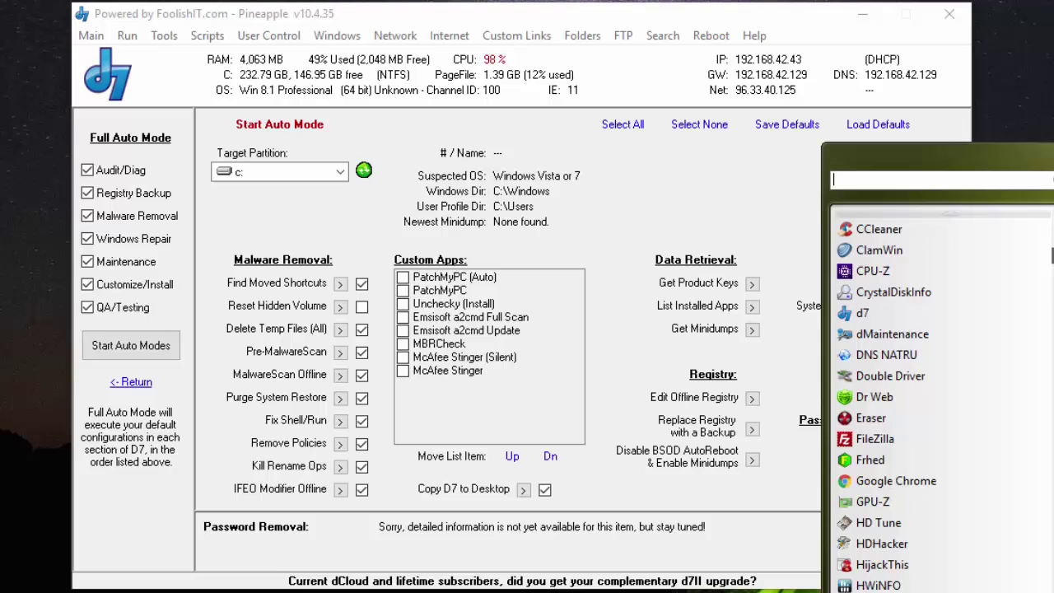
pyautogui.scroll(-3, 938, 403)
pyautogui.scroll(-3, 939, 404)
pyautogui.scroll(-3, 938, 404)
pyautogui.scroll(-3, 938, 404)
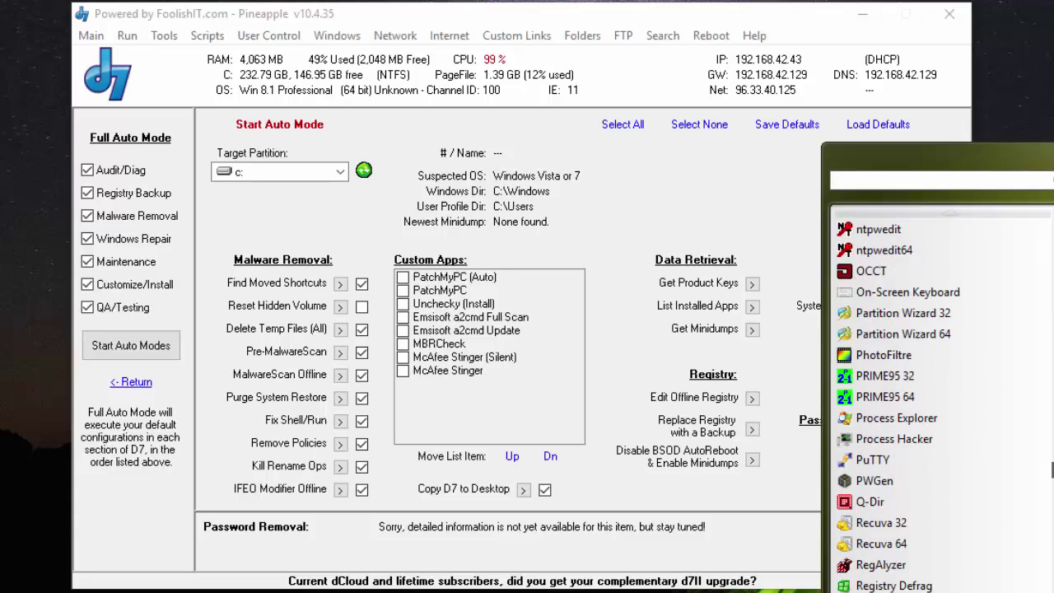
pyautogui.scroll(-3, 938, 403)
pyautogui.scroll(-3, 939, 403)
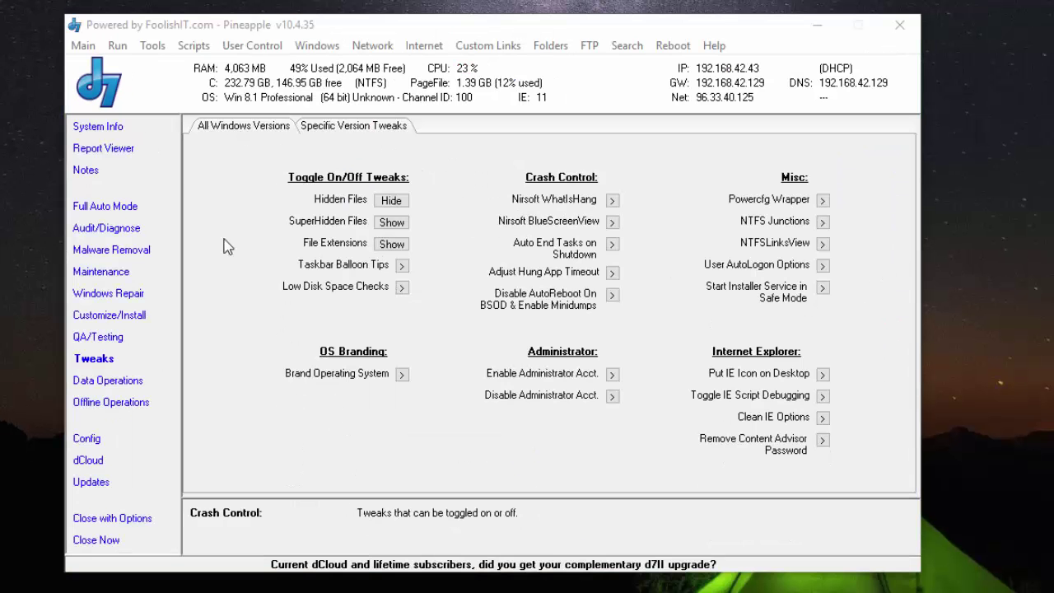
pyautogui.click(90, 445)
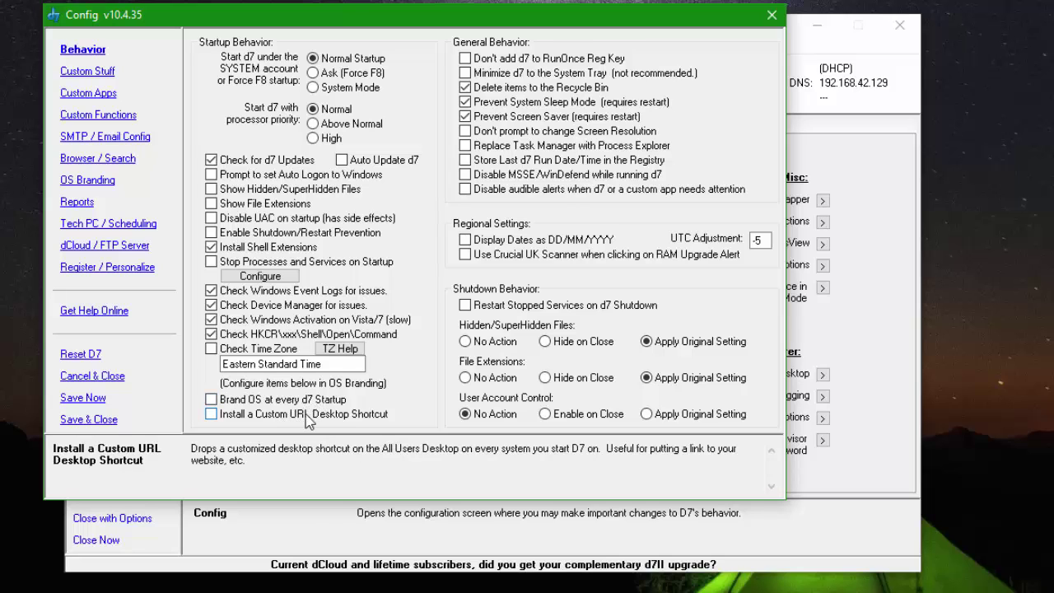
pyautogui.click(93, 72)
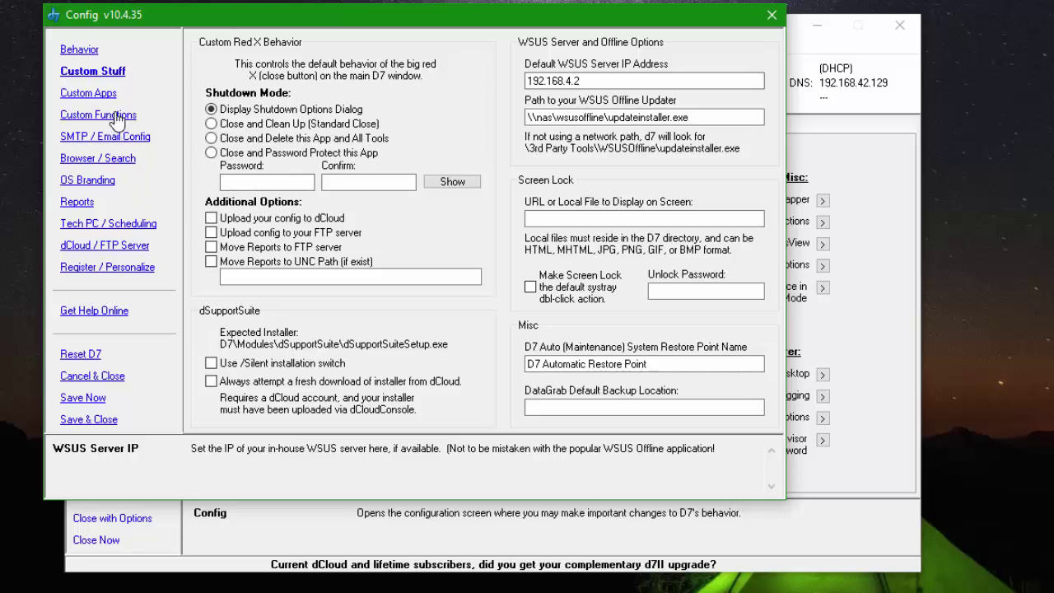
pyautogui.click(111, 227)
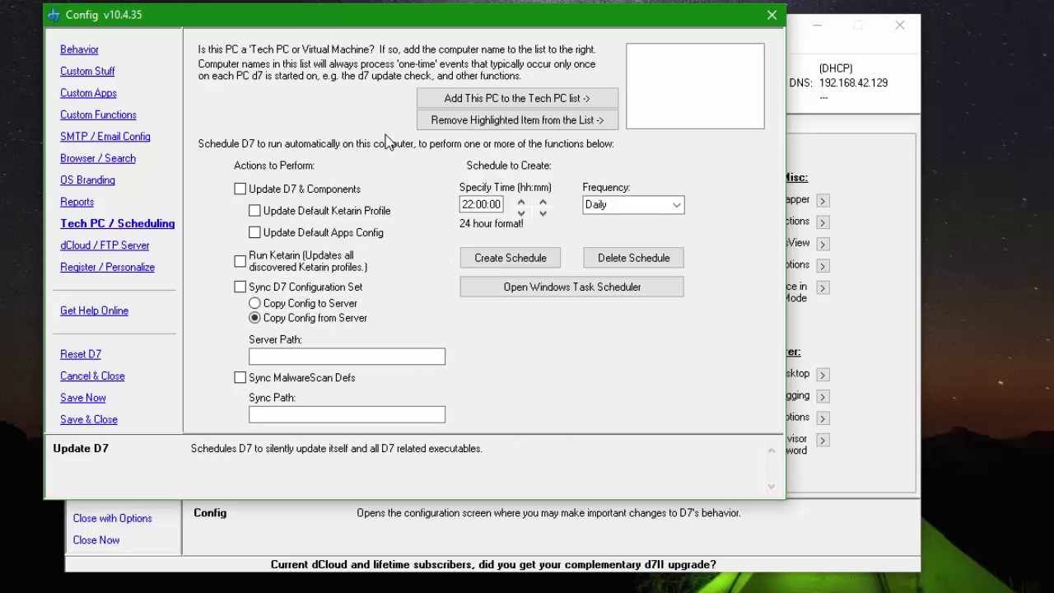
pyautogui.click(771, 15)
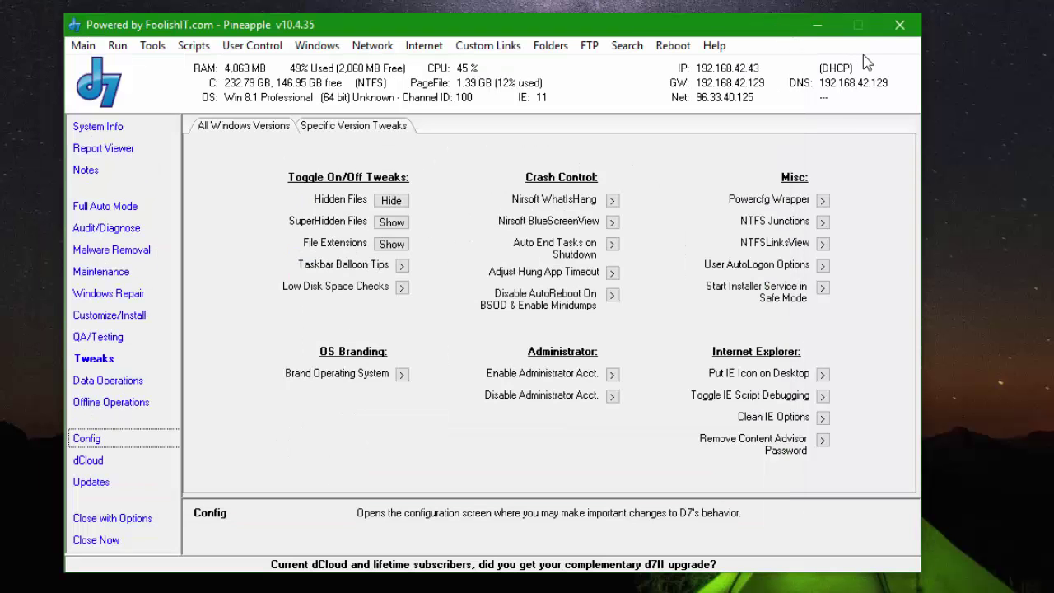
# - Open d7's Close dialog offering config upload, report handling and shutdown modes
pyautogui.click(899, 31)
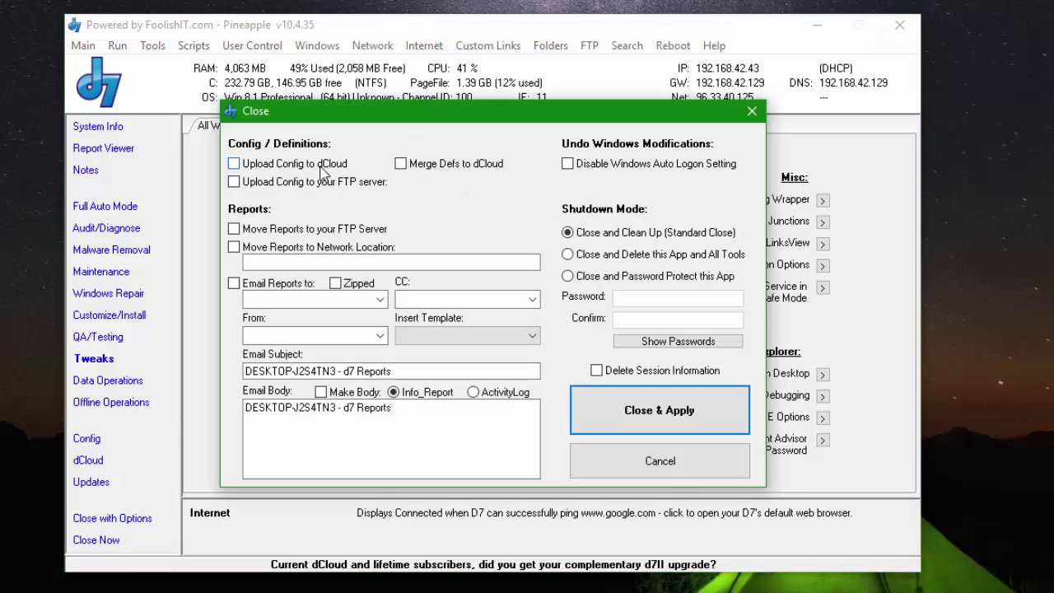